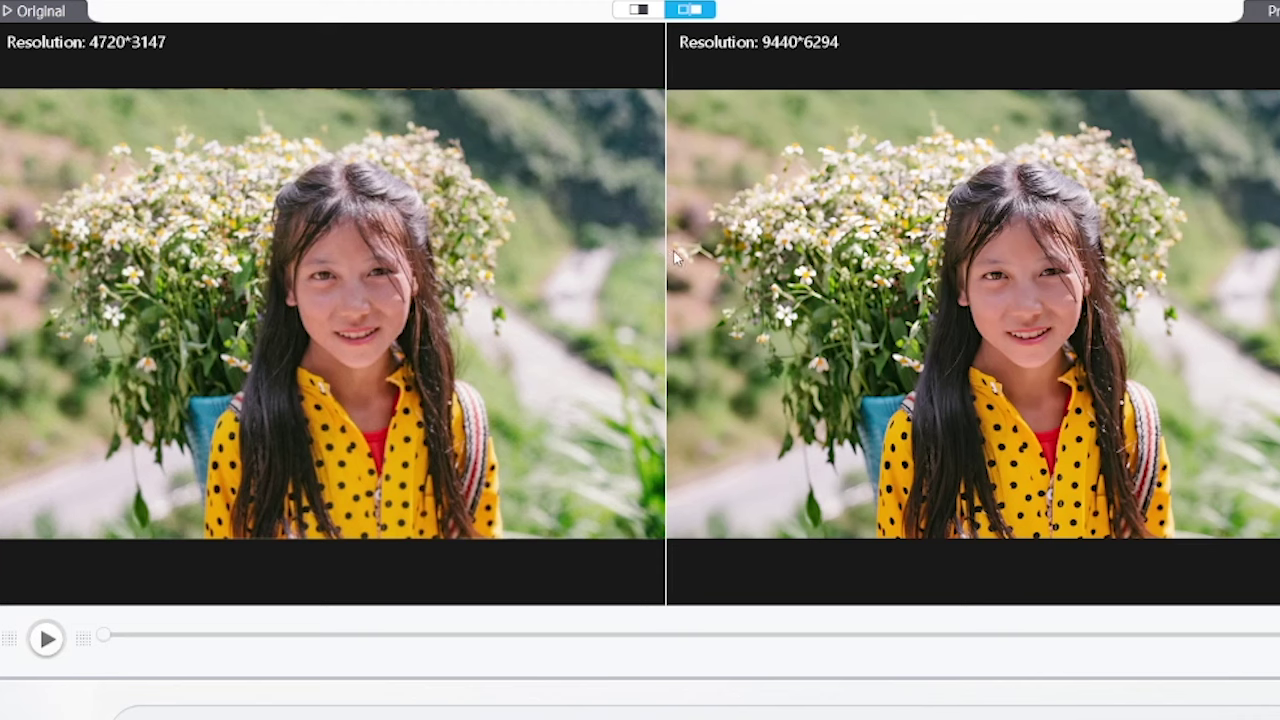
Slide the preview divider to compare the 4720×3147 original against the 9440×6294 upscale.
left_click_drag(665, 257, 653, 257)
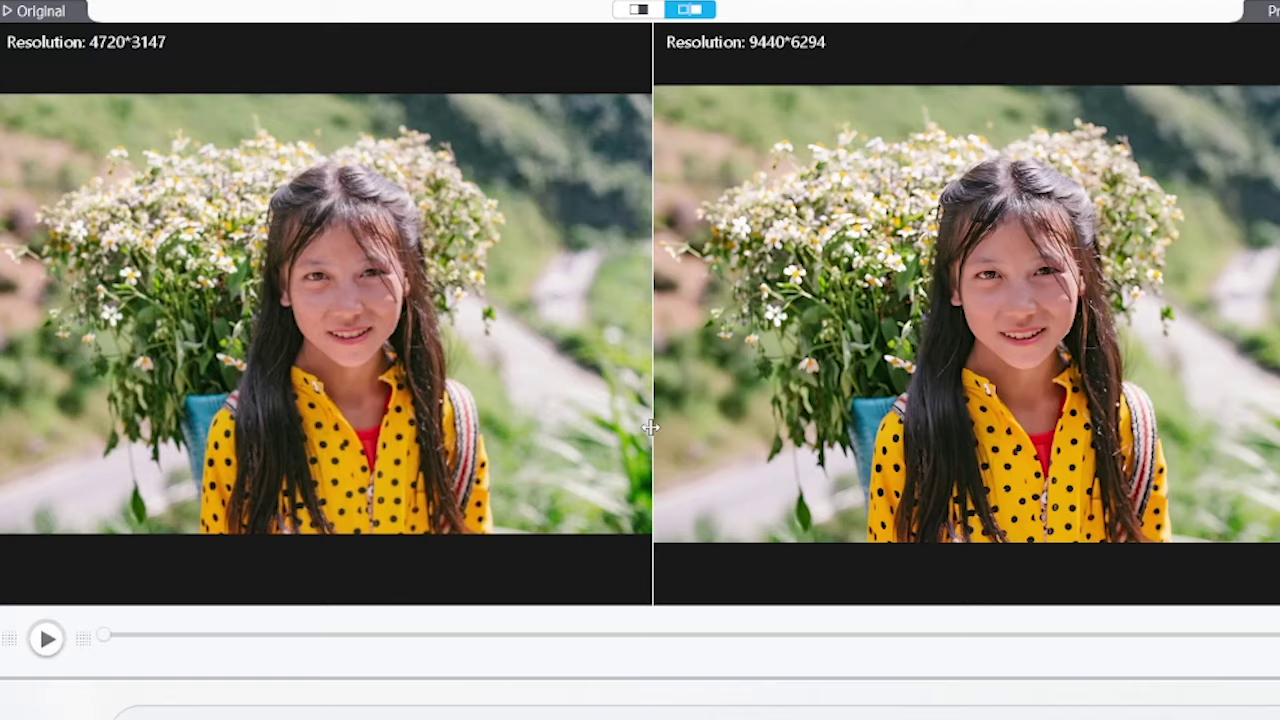
left_click_drag(650, 427, 662, 476)
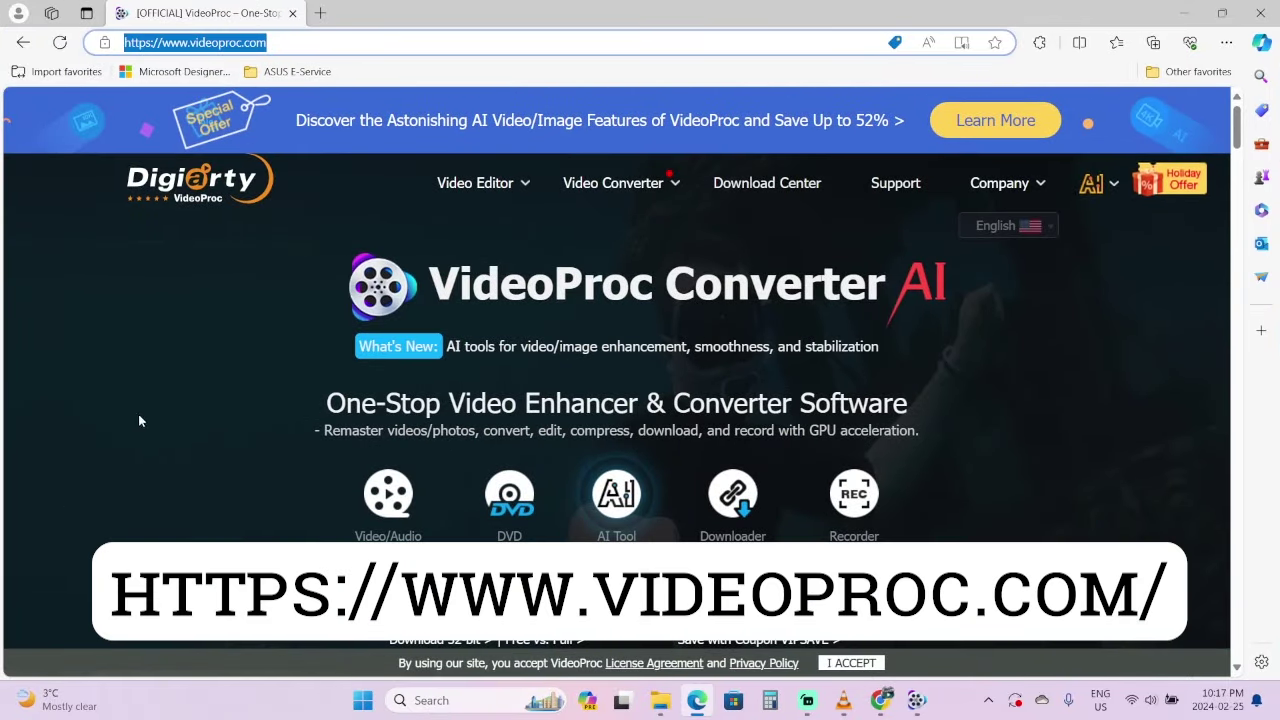
Scroll the videoproc.com page, then bring up VideoProc Converter AI's trial registration notice.
scroll(160, 445, "down", 1)
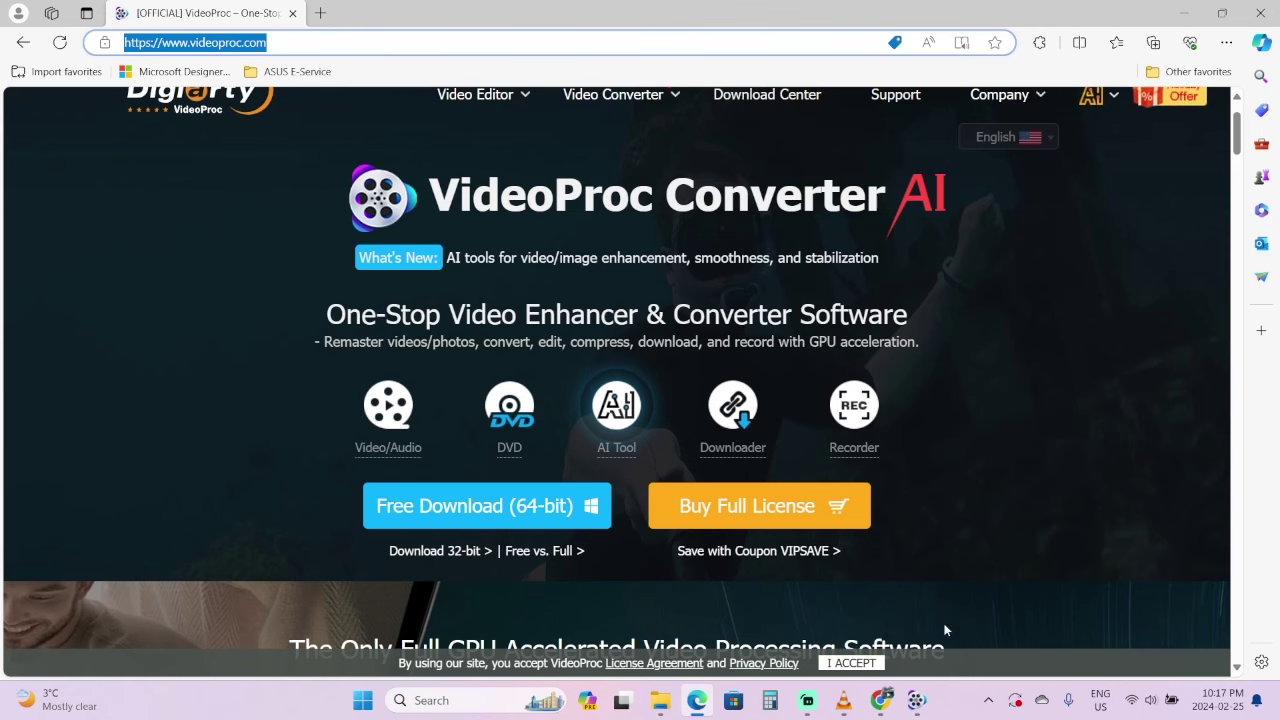
left_click(918, 702)
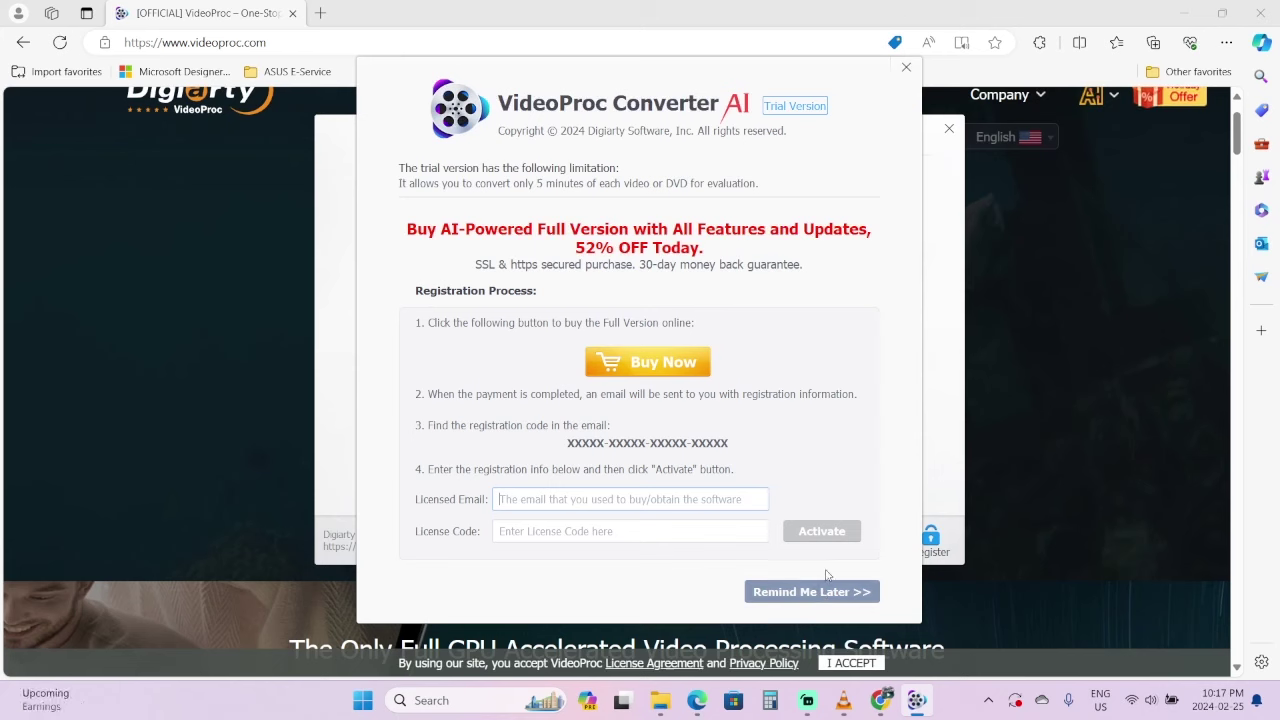
Dismiss the trial notice with 'Remind Me Later' to reach the main tool launcher.
type("7")
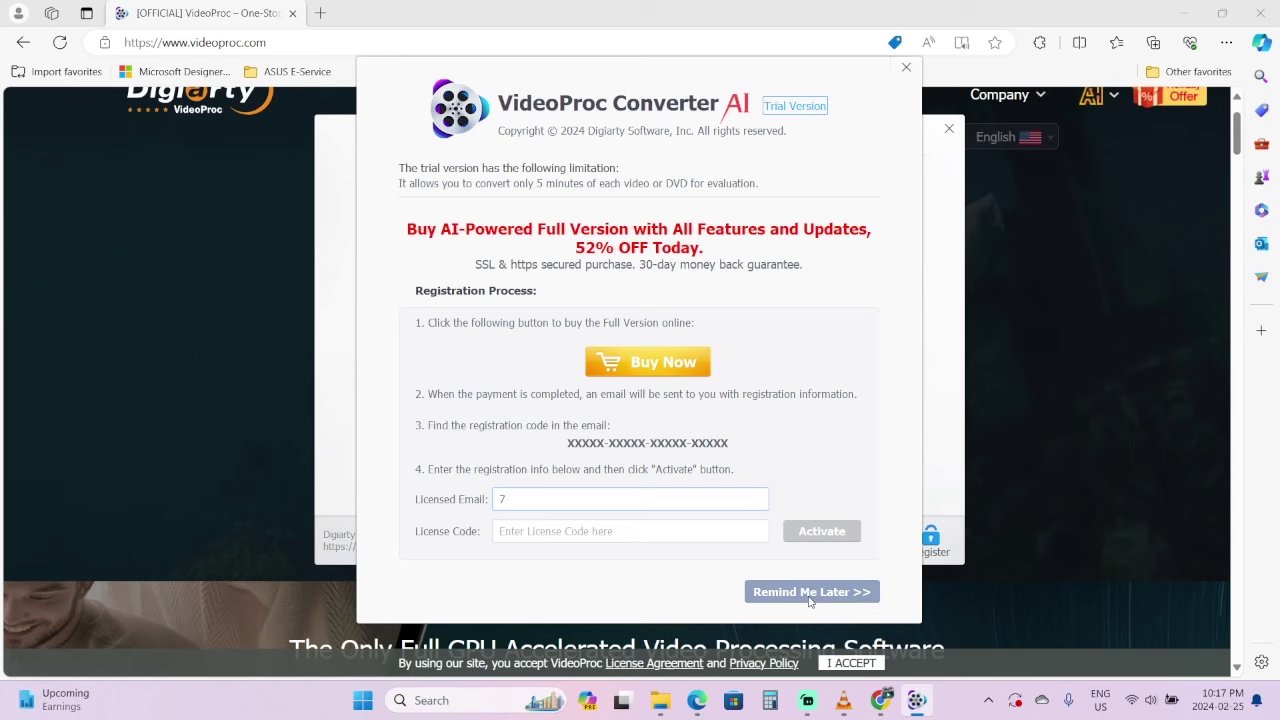
left_click(813, 595)
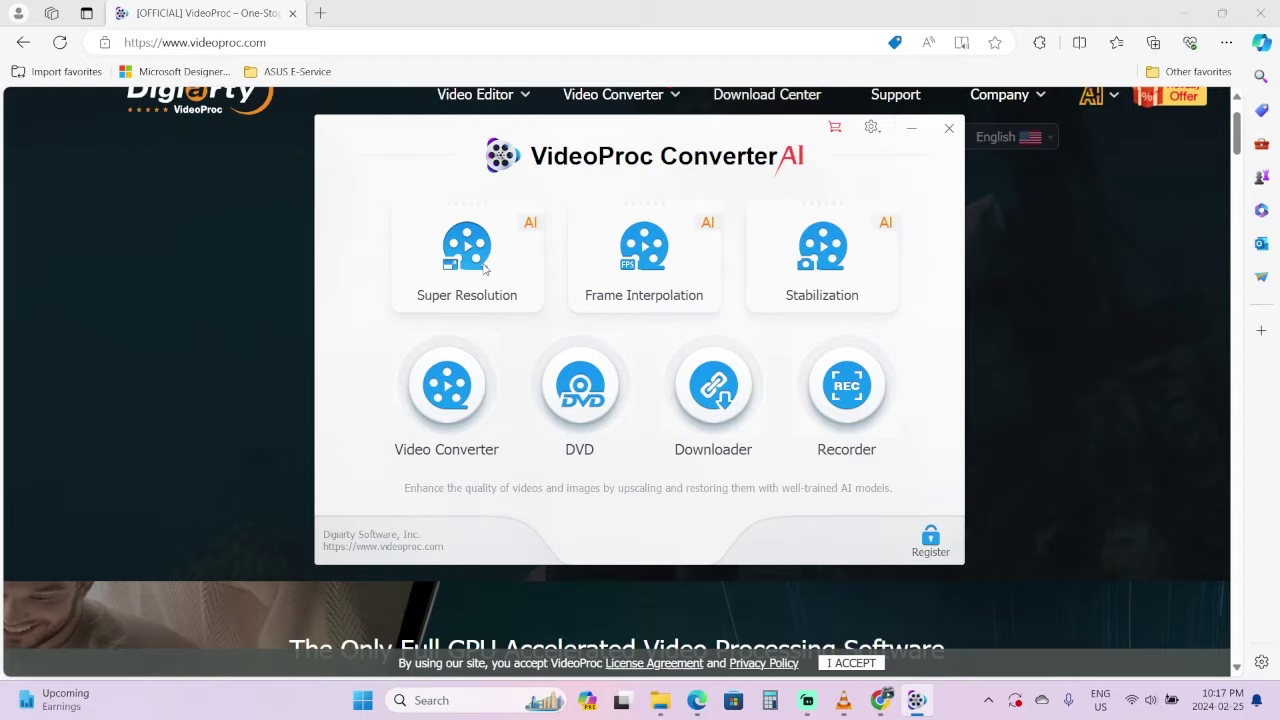
Open Super Resolution and add 3_4096x4096.png from the Desktop through Add Media.
left_click(484, 268)
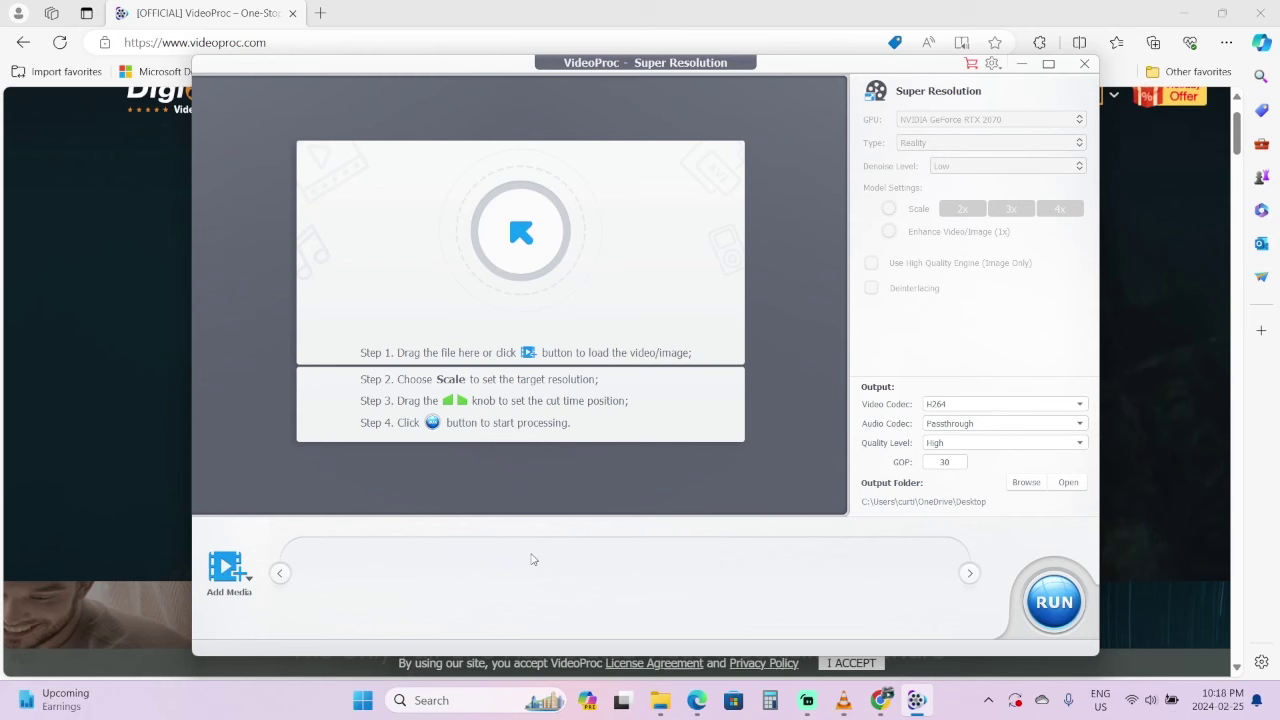
left_click(224, 568)
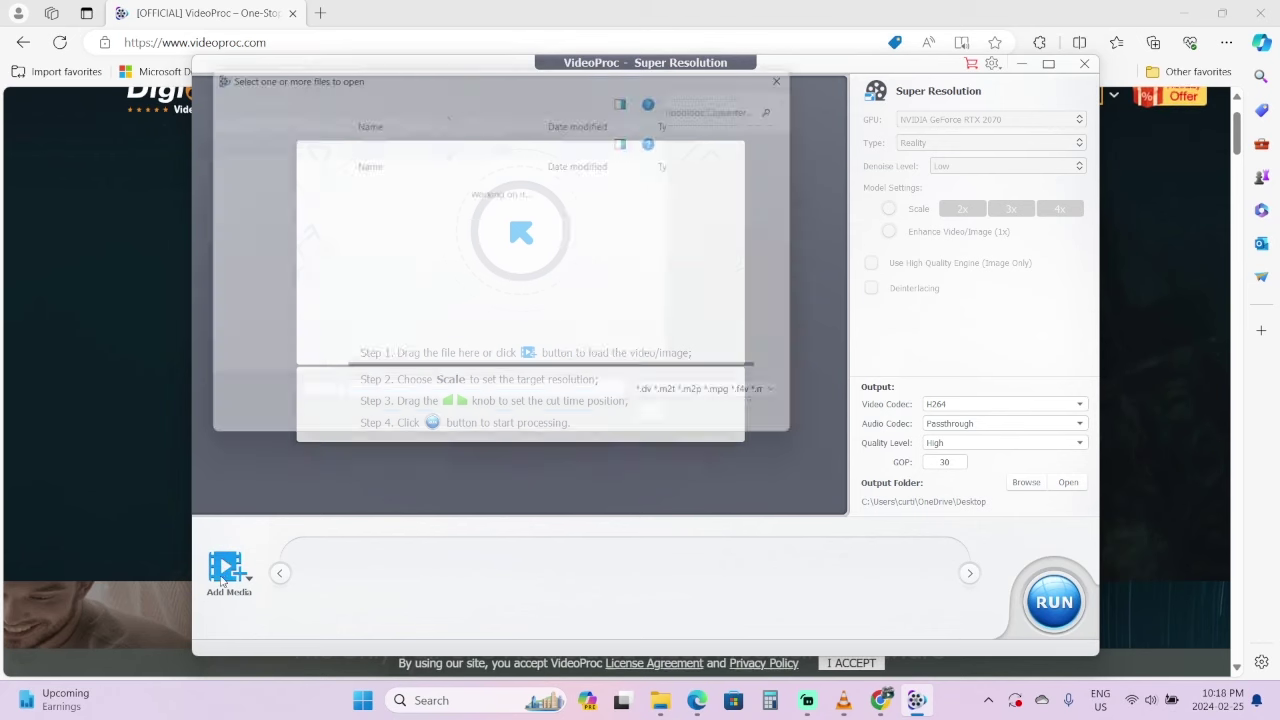
left_click(256, 284)
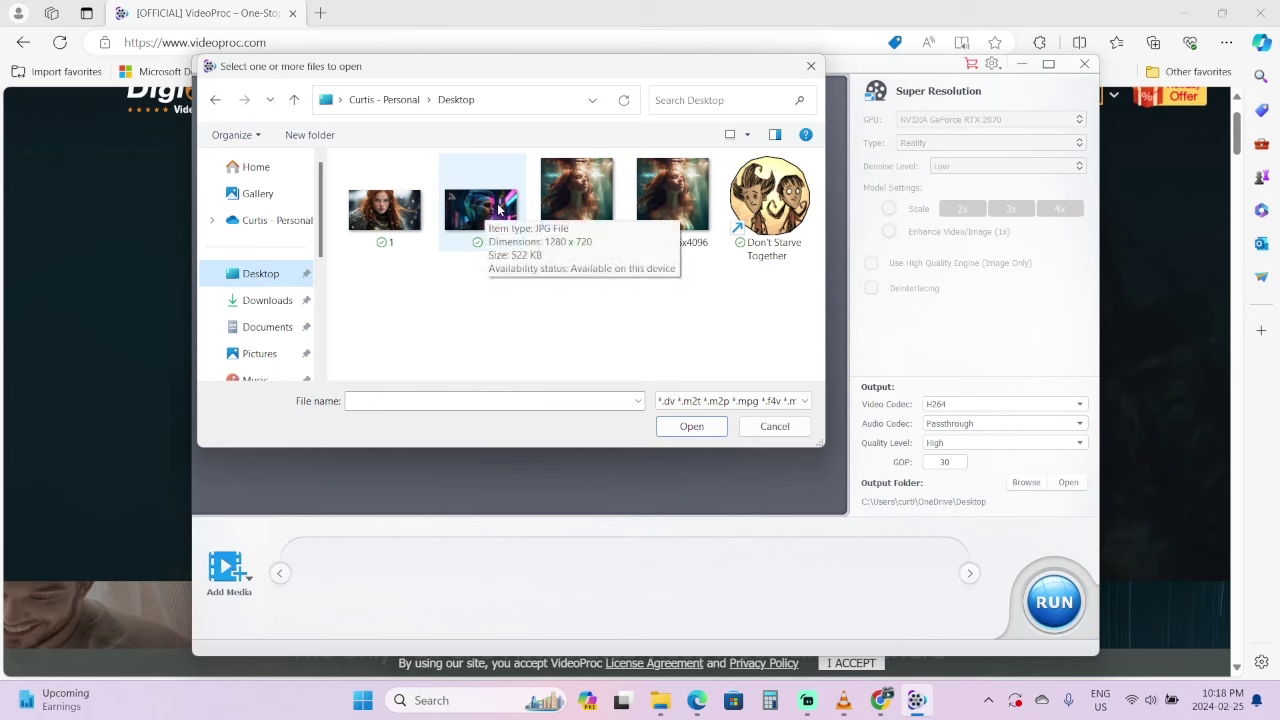
left_click(680, 198)
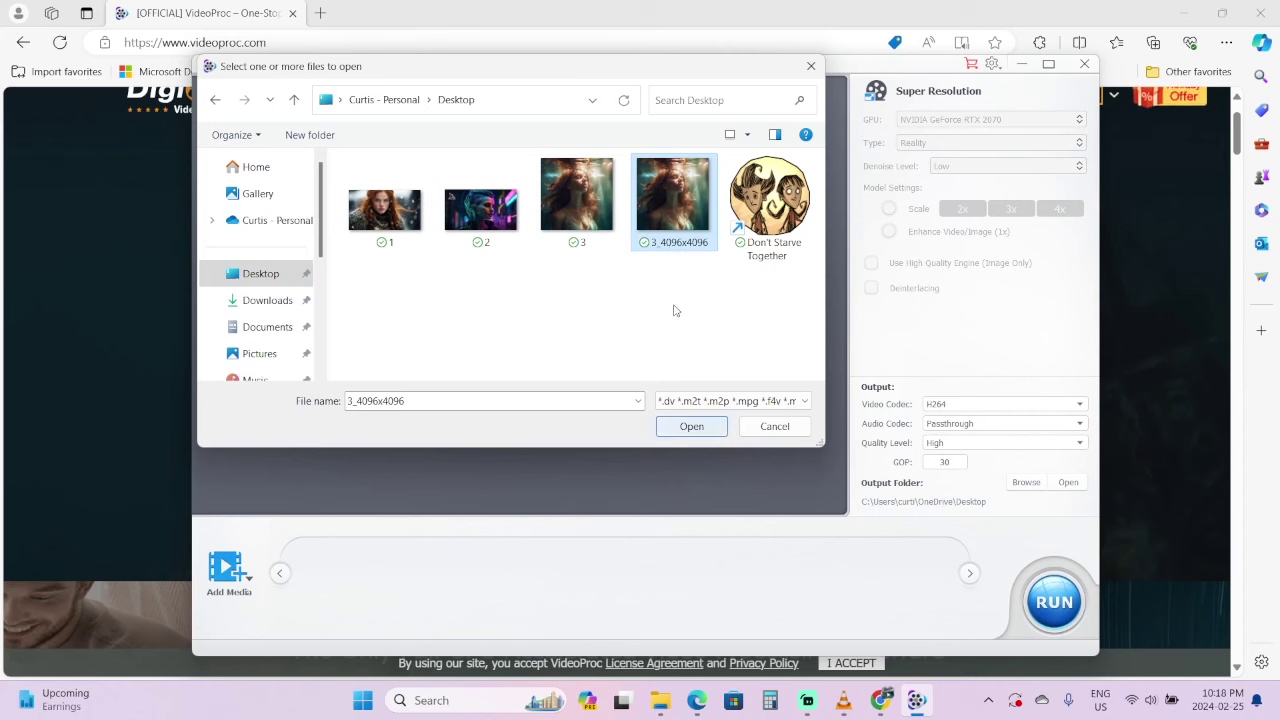
left_click(691, 426)
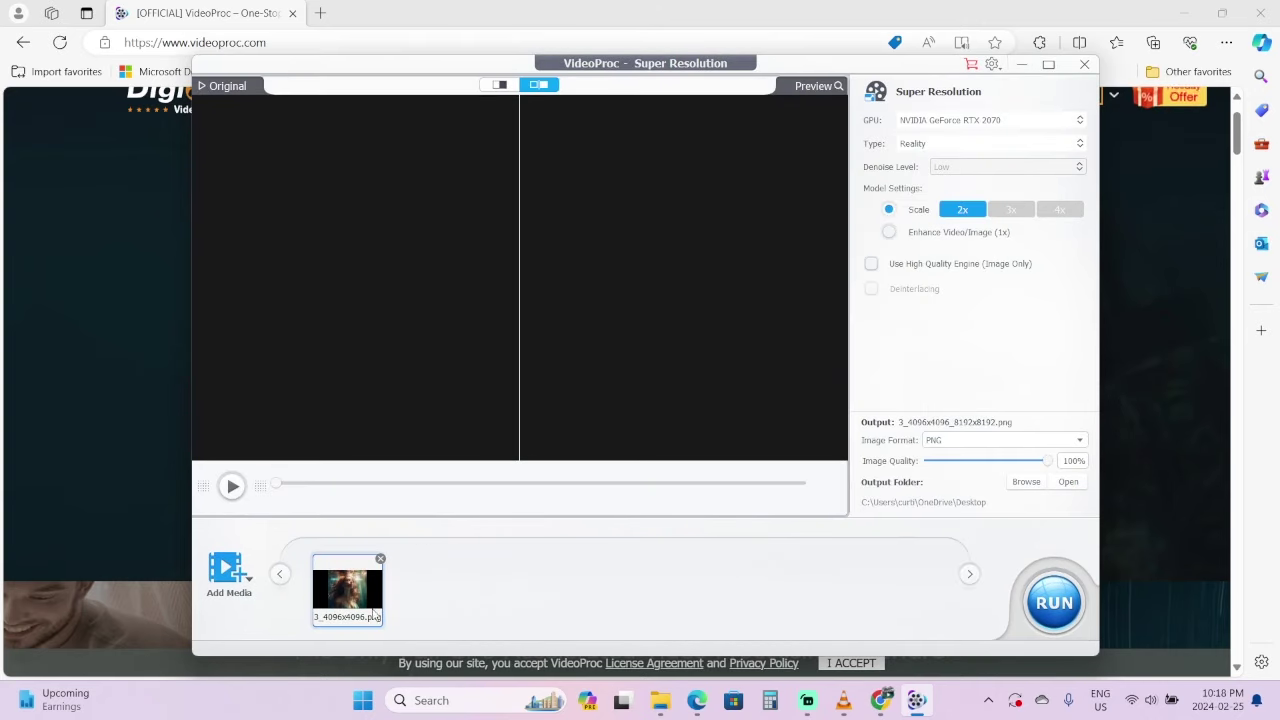
Preview 3_4096x4096 upscaled 2x to 8192×8192, then remove it from the media list.
left_click(350, 590)
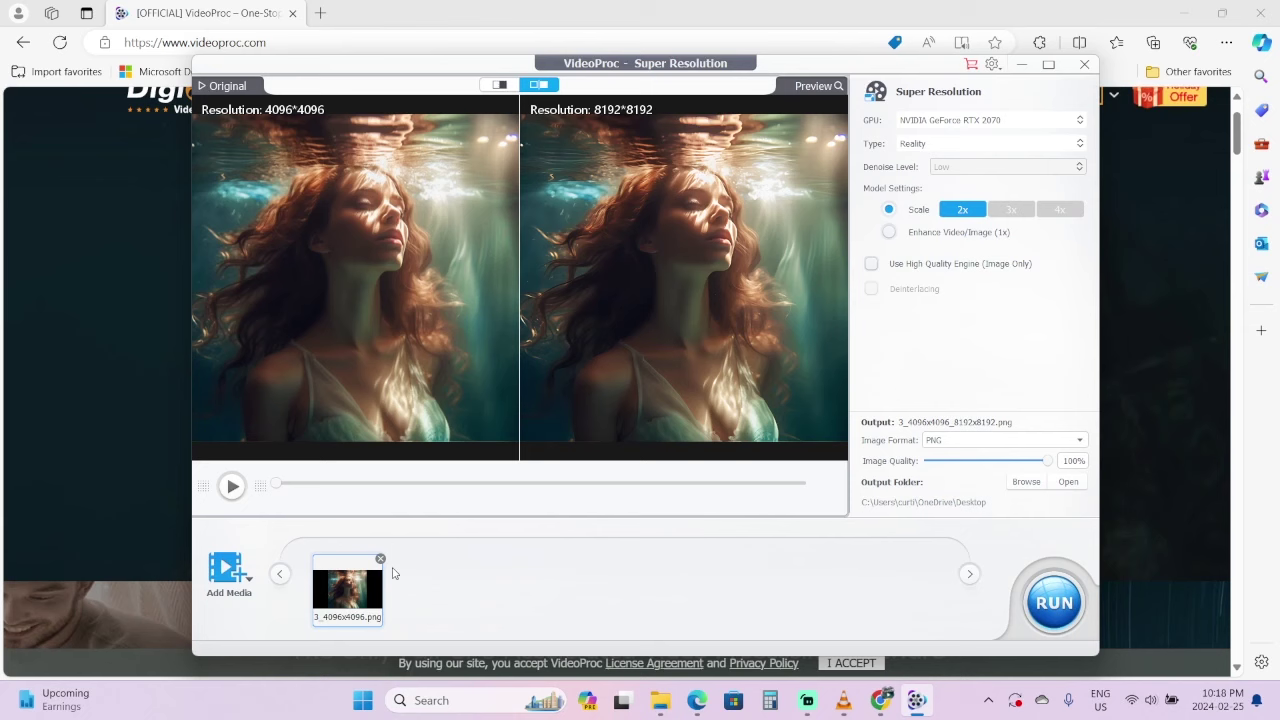
left_click(380, 561)
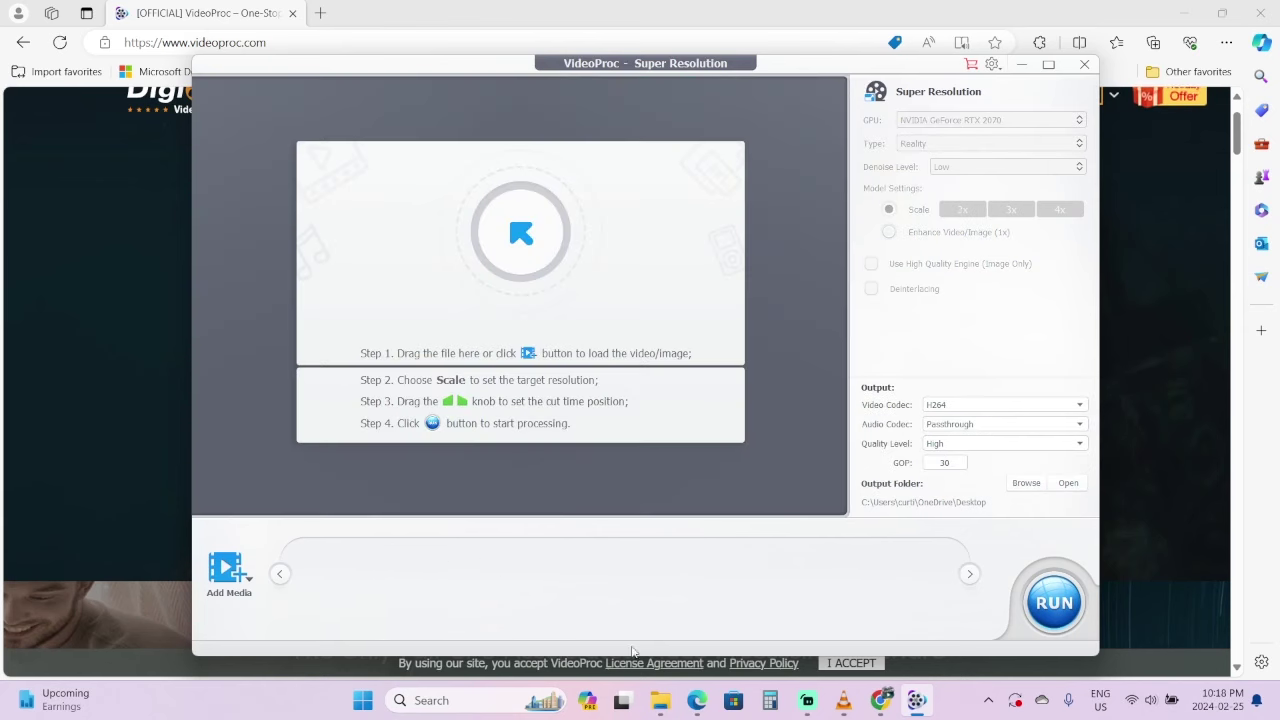
Locate and select the cyberpunk portrait 2.jpg in the Desktop folder in File Explorer.
left_click(660, 702)
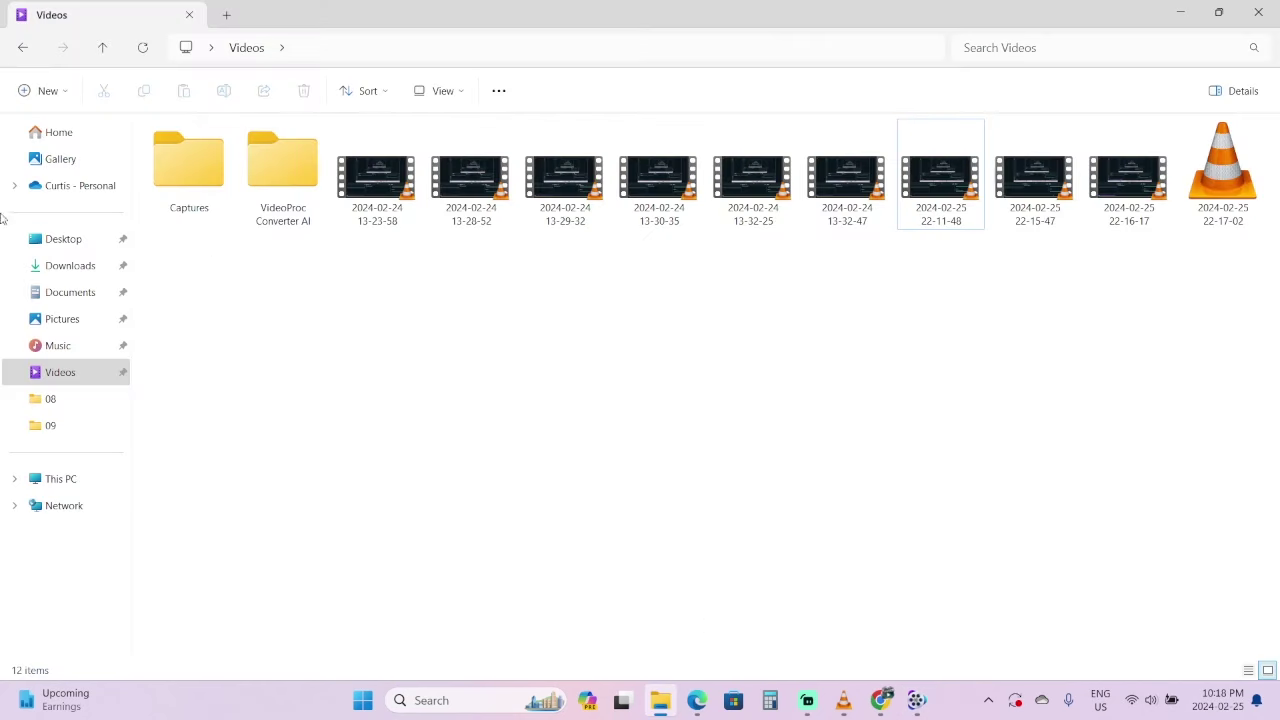
left_click(63, 262)
left_click(63, 238)
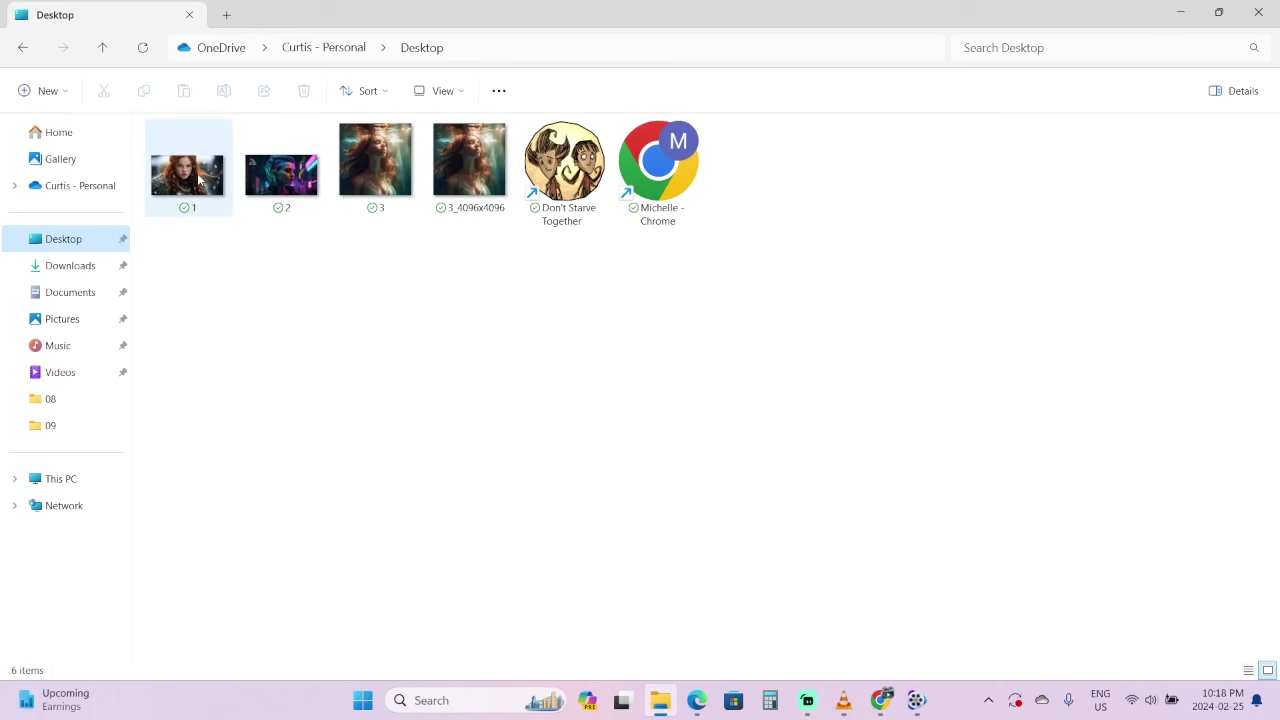
left_click(272, 172)
Drag 2.jpg into Super Resolution, set 4x scale for 5120×2880 output, and maximize the window.
left_click(917, 700)
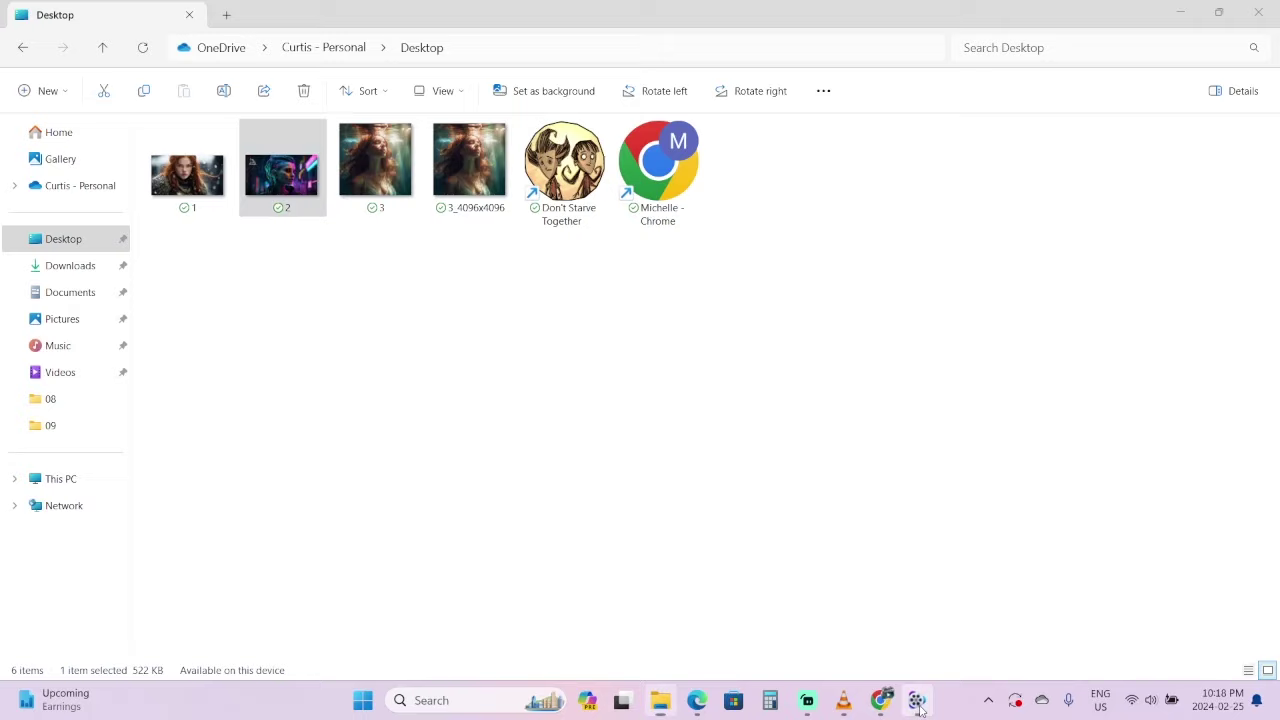
key("alt+Tab")
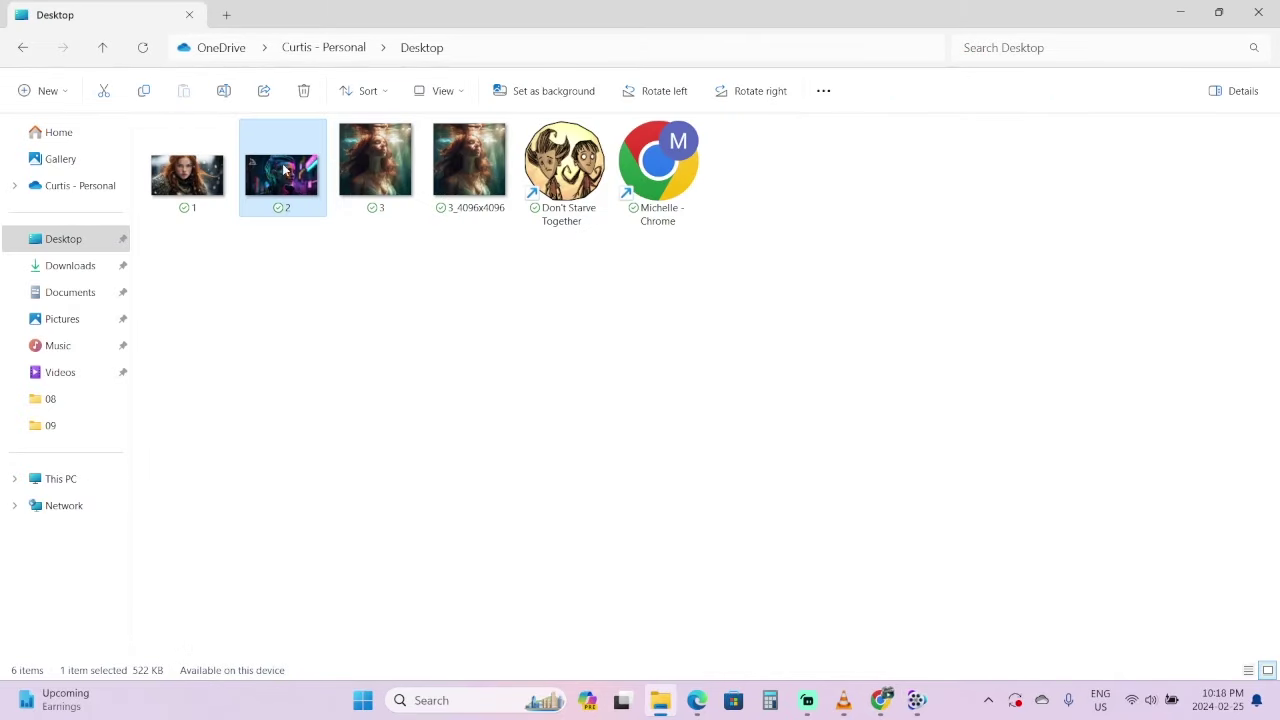
left_click_drag(300, 170, 392, 562)
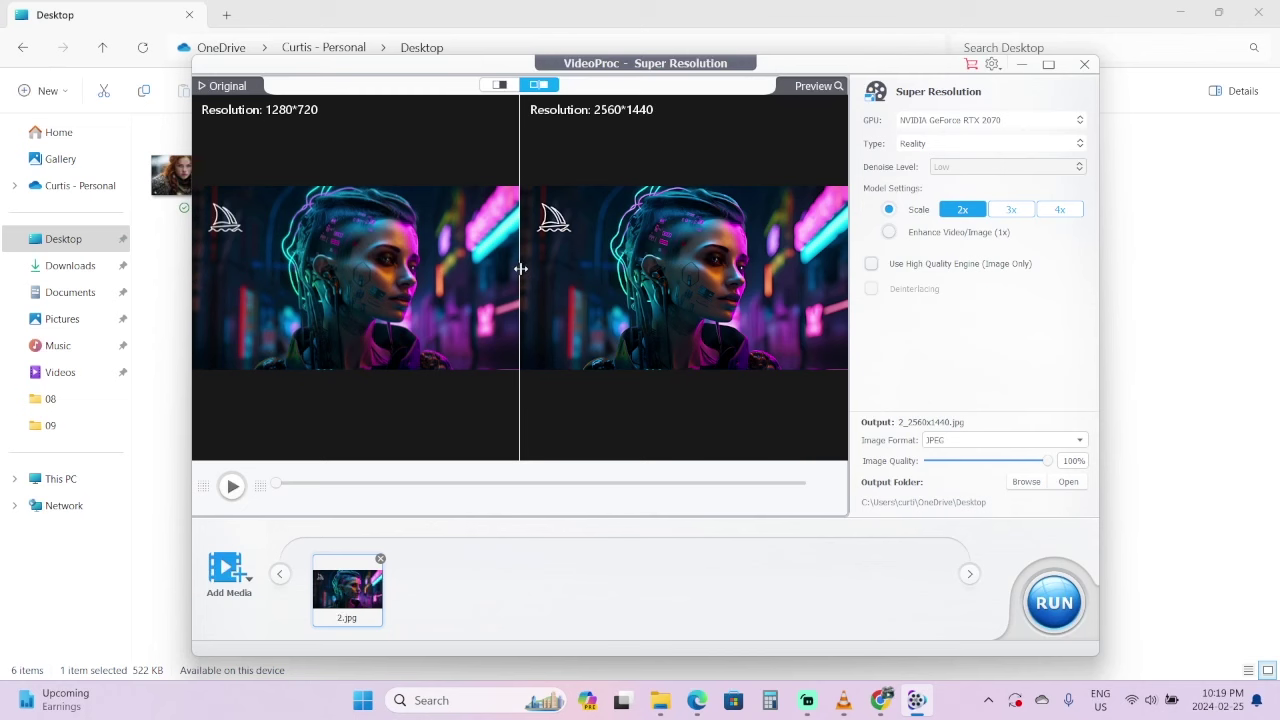
left_click(1060, 210)
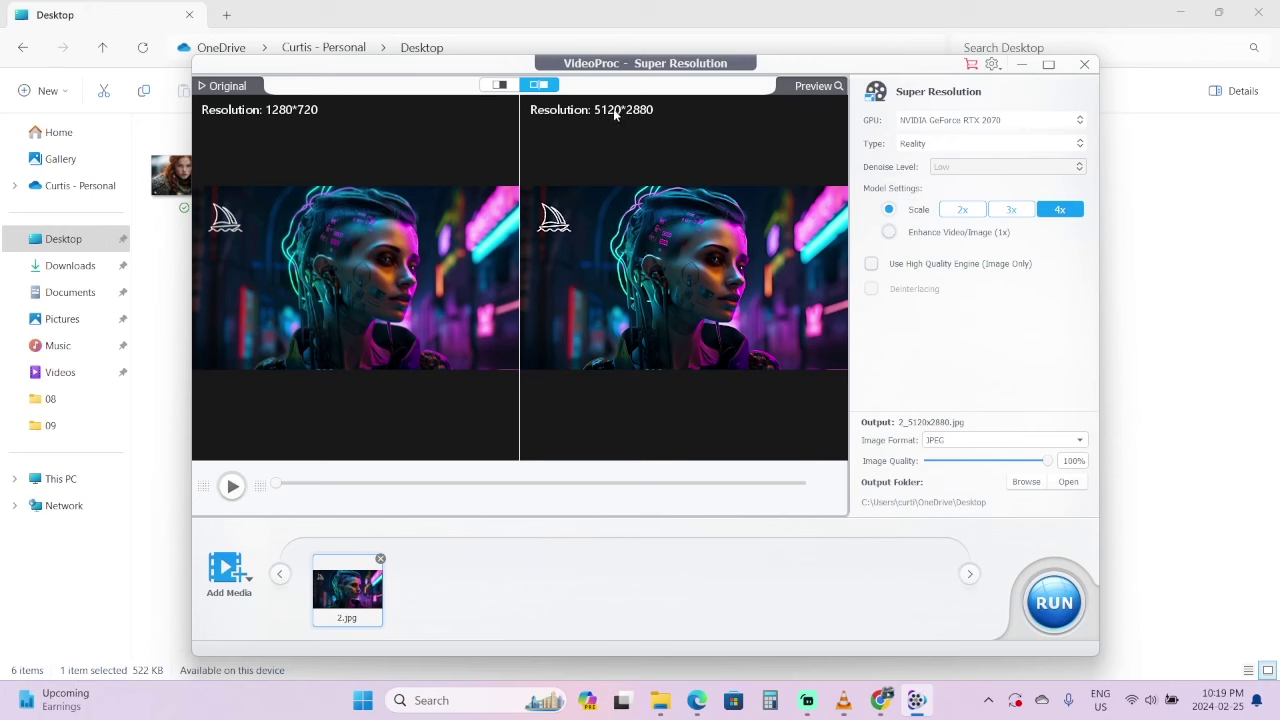
left_click(1049, 65)
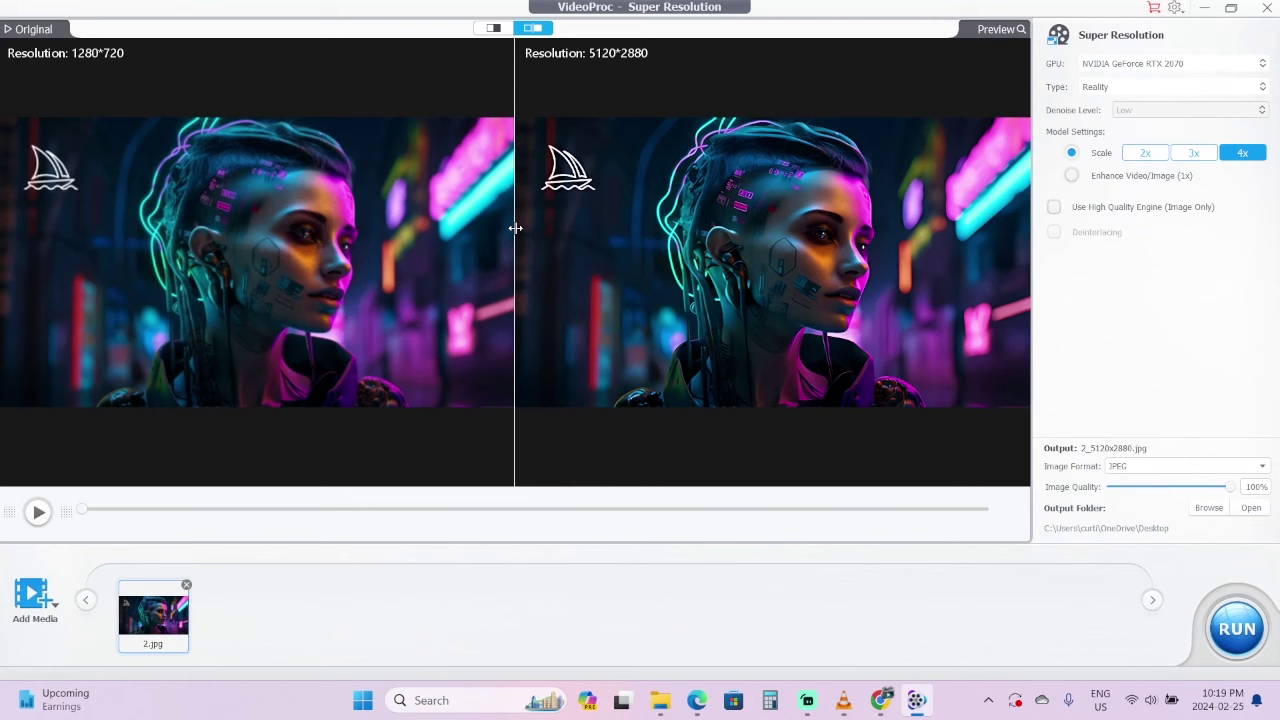
Sweep the divider back and forth between the 1280×720 original and 5120×2880 upscale.
left_click_drag(515, 227, 880, 220)
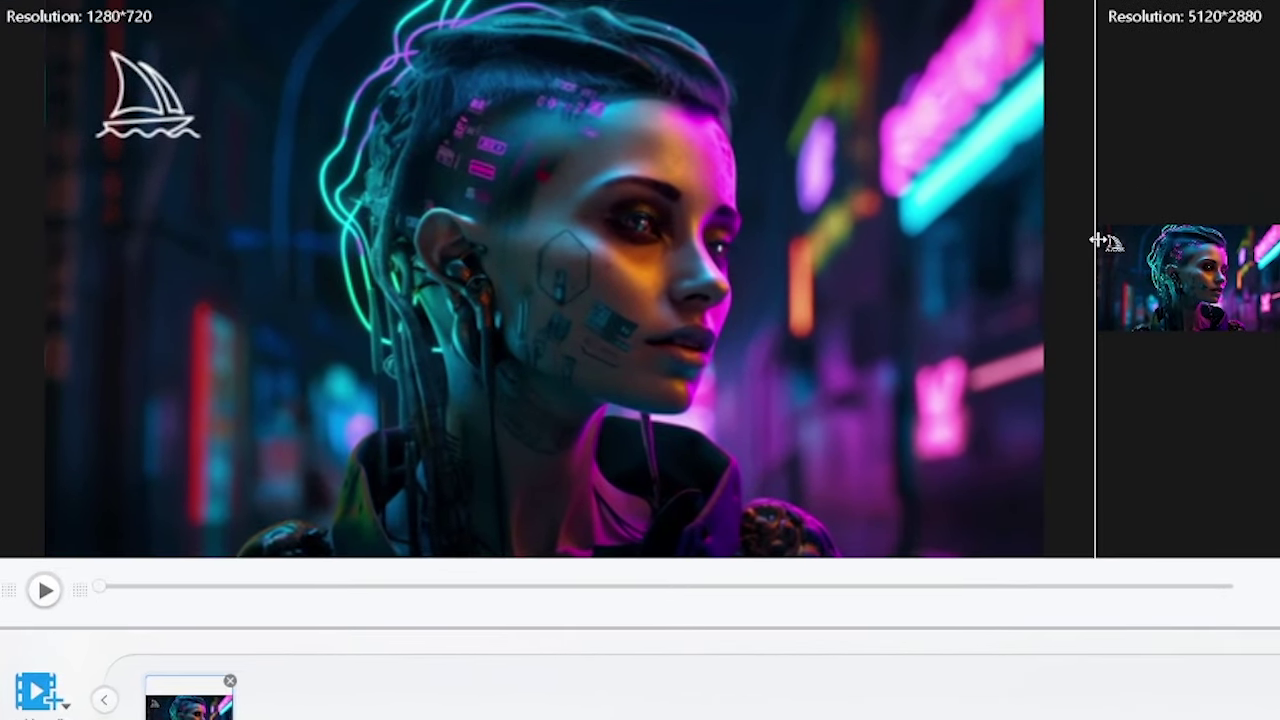
left_click_drag(1100, 240, 1147, 237)
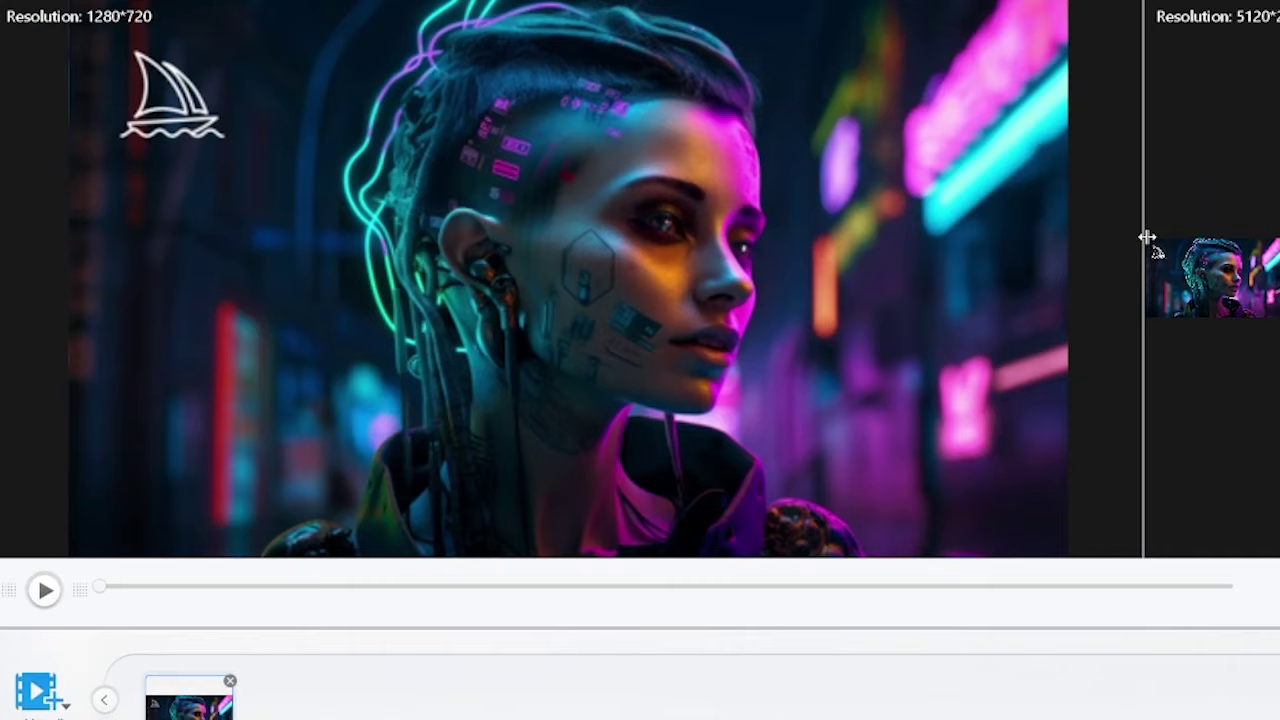
left_click_drag(1147, 237, 243, 336)
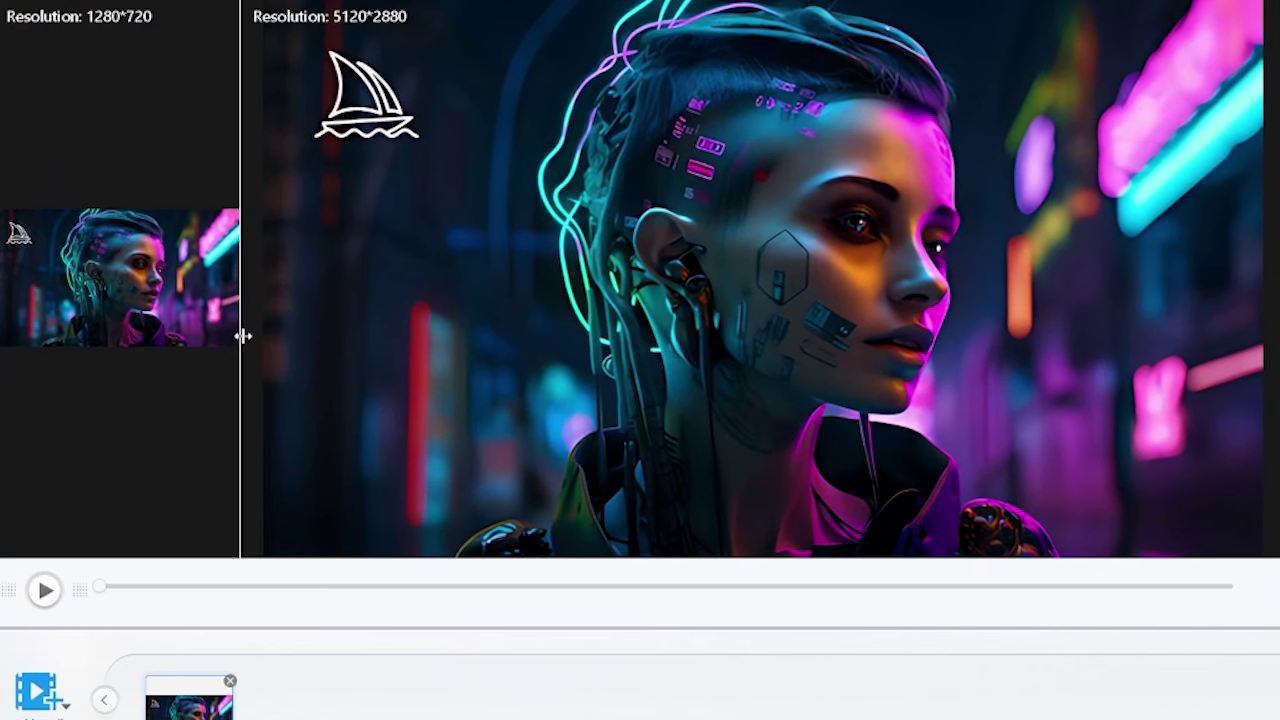
left_click_drag(243, 336, 1010, 300)
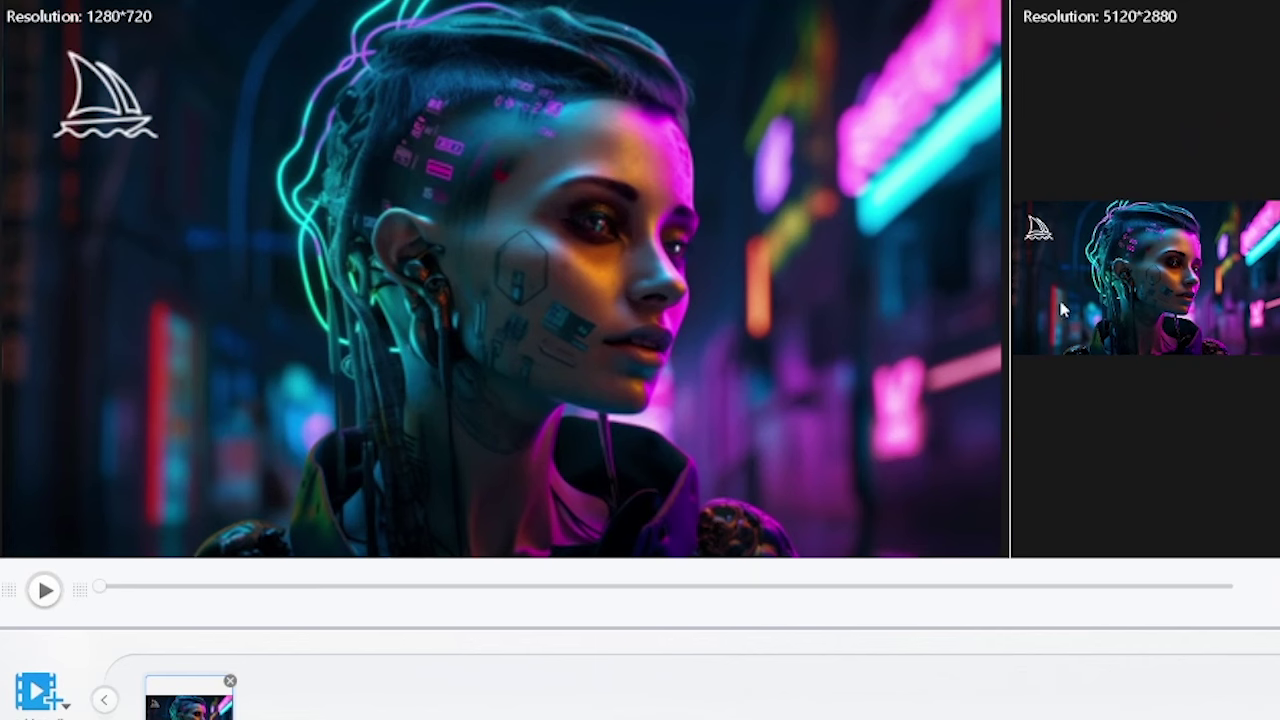
left_click_drag(1009, 282, 3, 321)
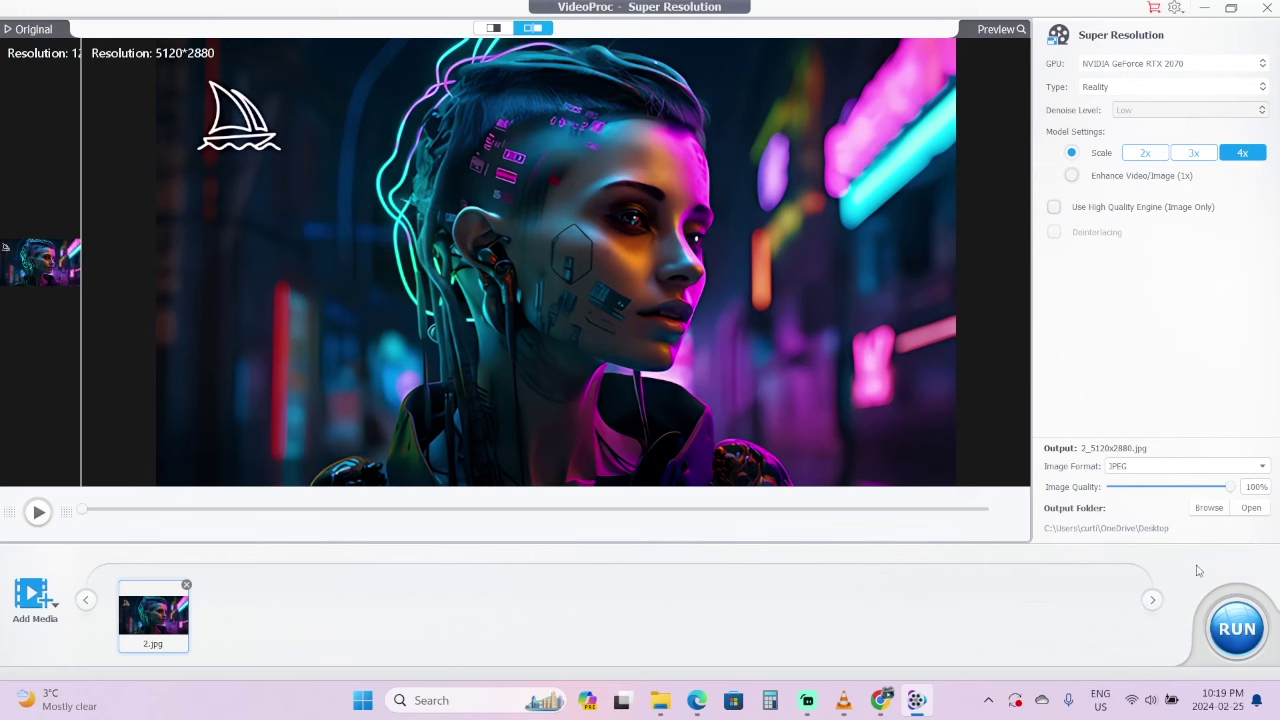
Run the 4x export past the trial notice, producing 2_5120x2880.jpg (1.22 MB) on the Desktop.
left_click(1240, 638)
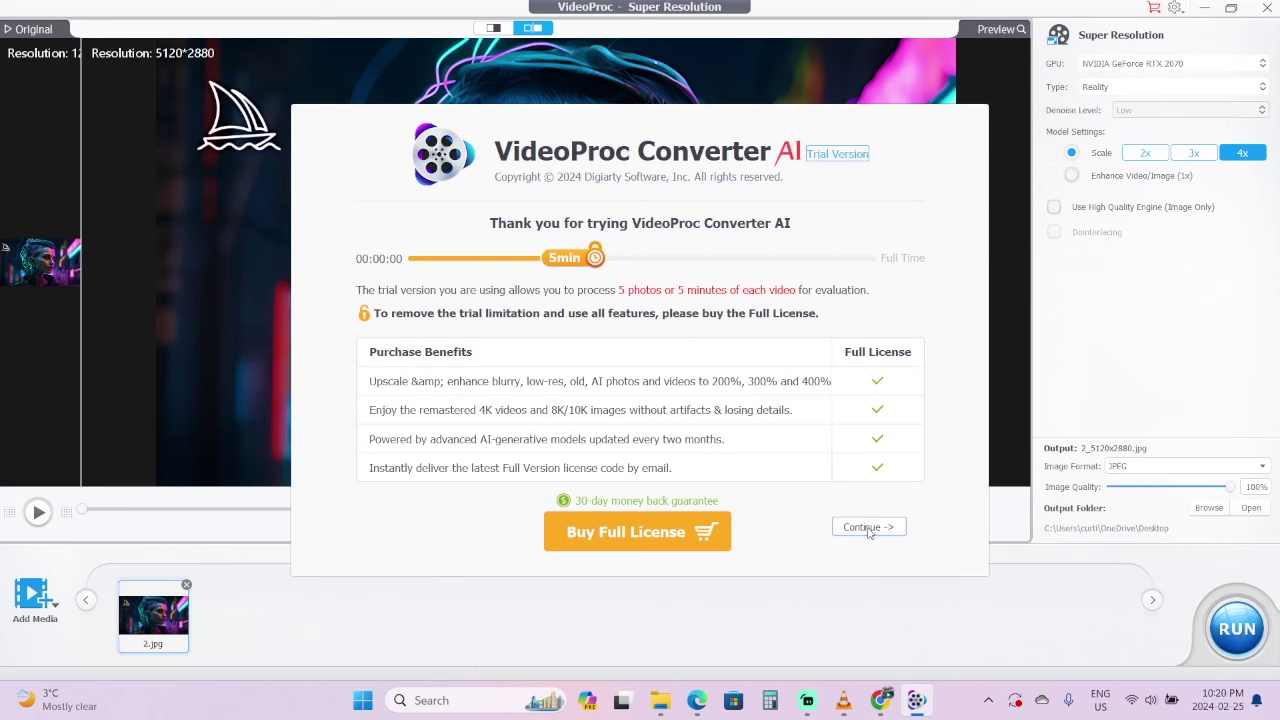
left_click(868, 530)
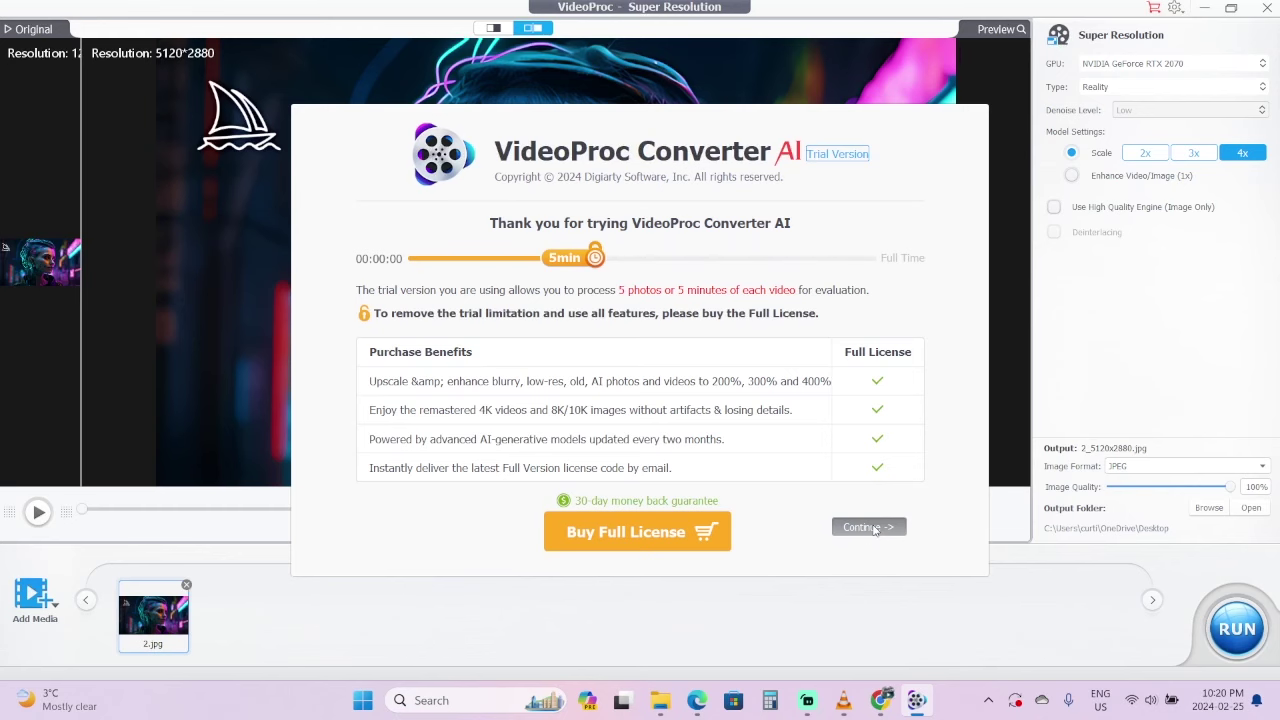
left_click(872, 528)
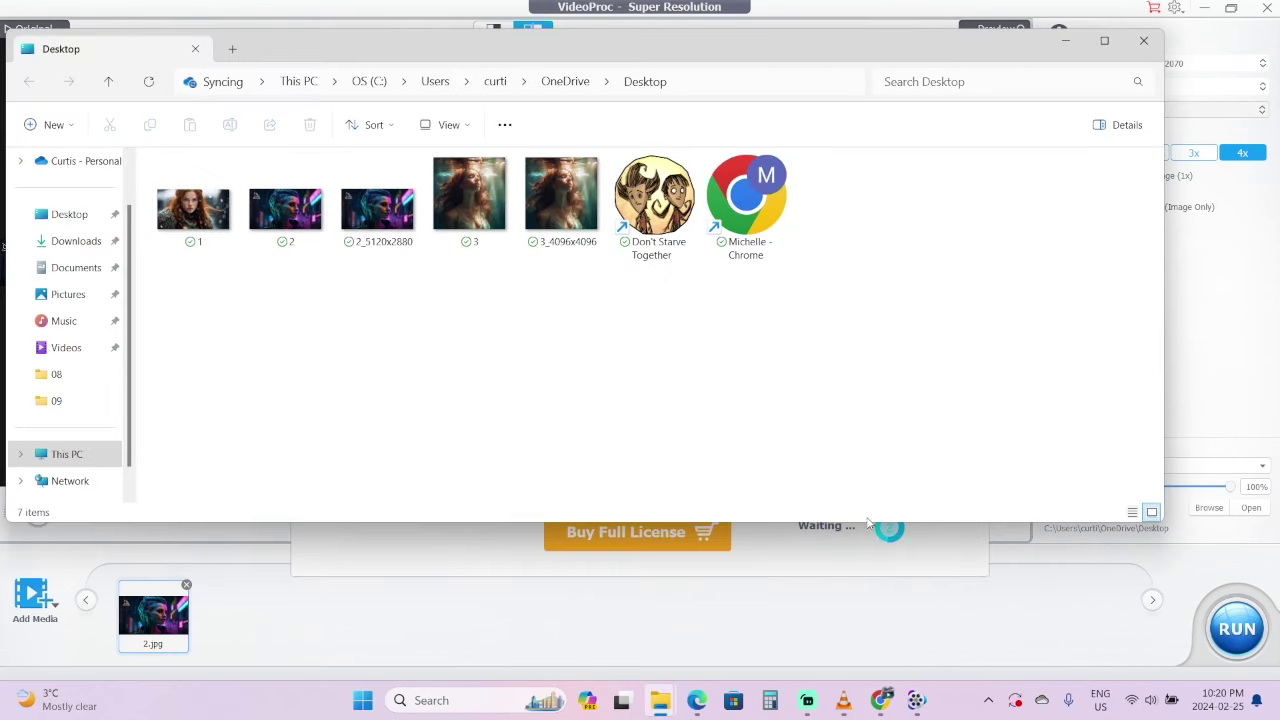
Open 2_5120x2880.jpg from the Desktop in Photos and maximize the viewer.
left_click(370, 218)
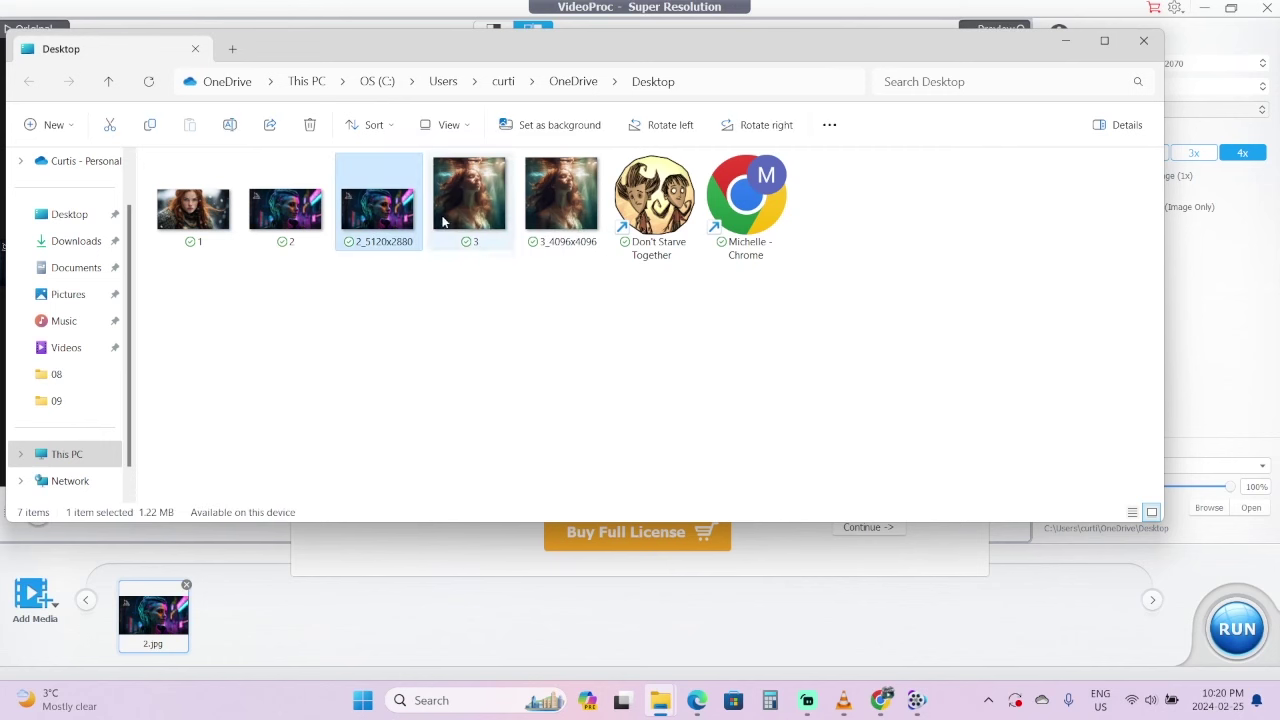
double_click(390, 220)
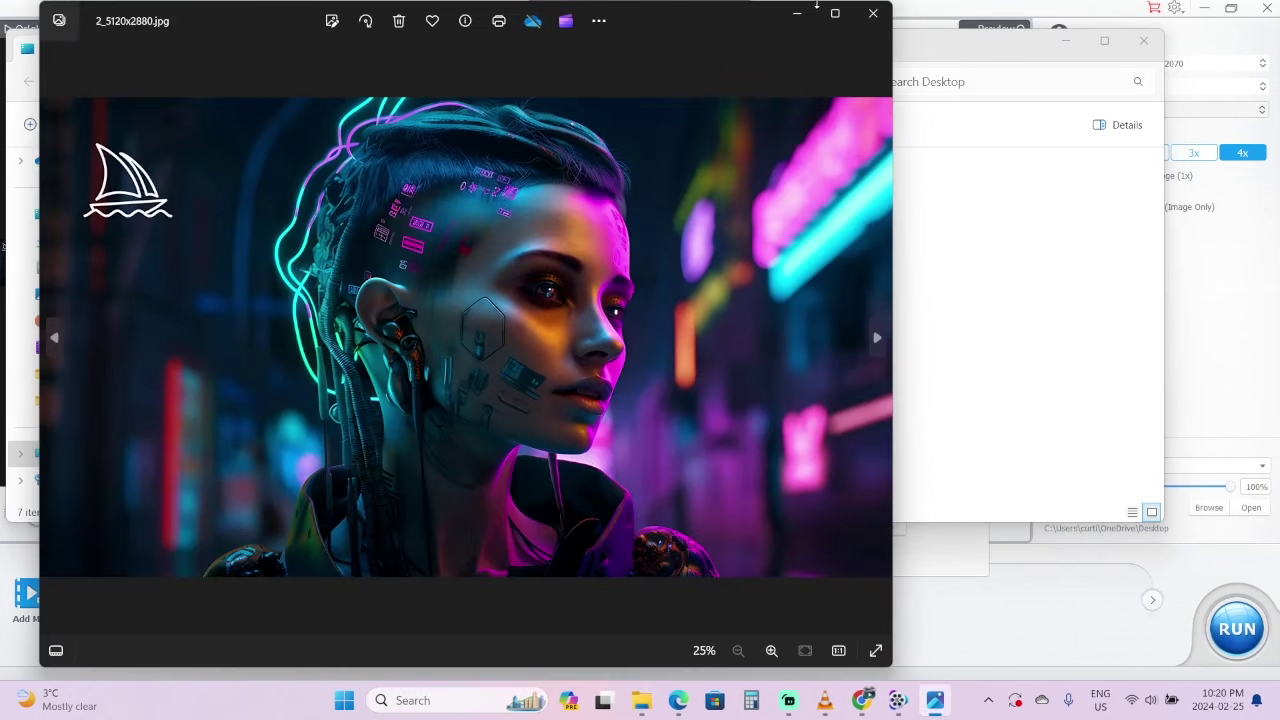
left_click(835, 13)
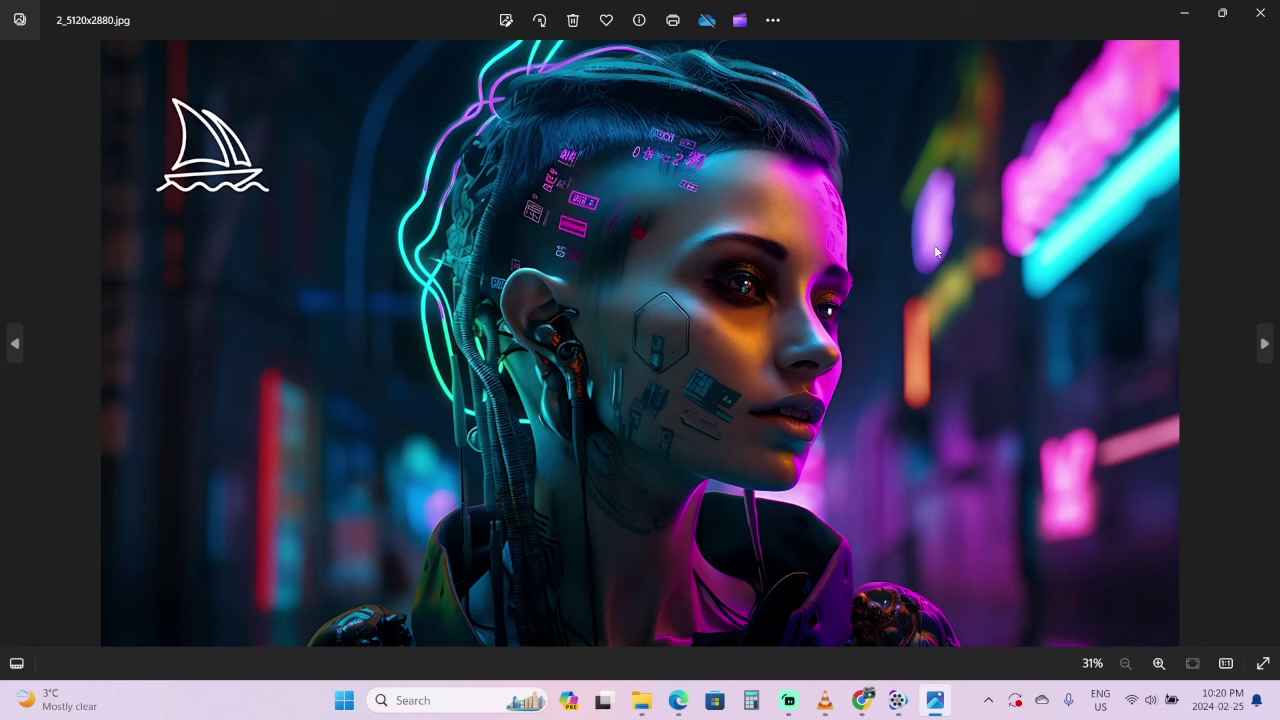